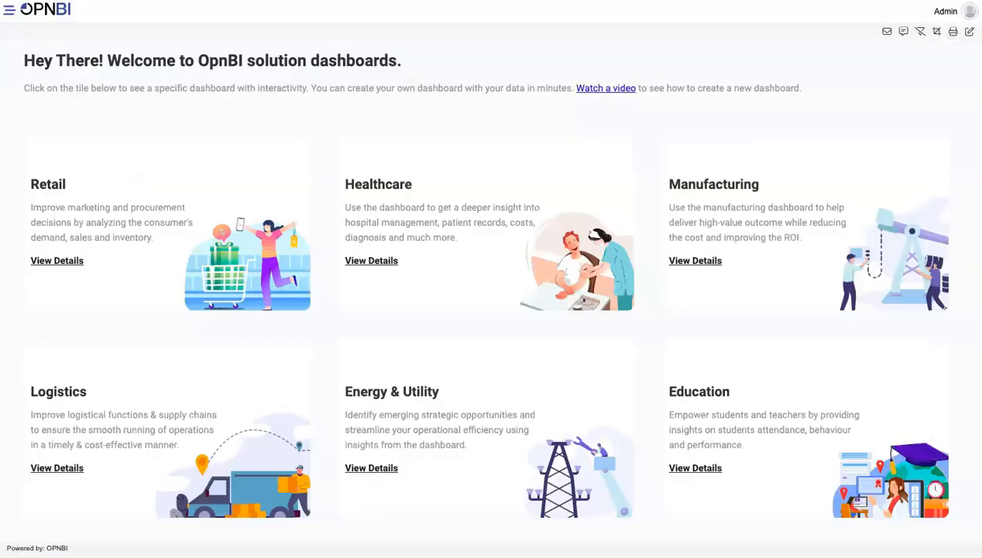
# Open the Datasets list under Master Data
pyautogui.click(8, 9)
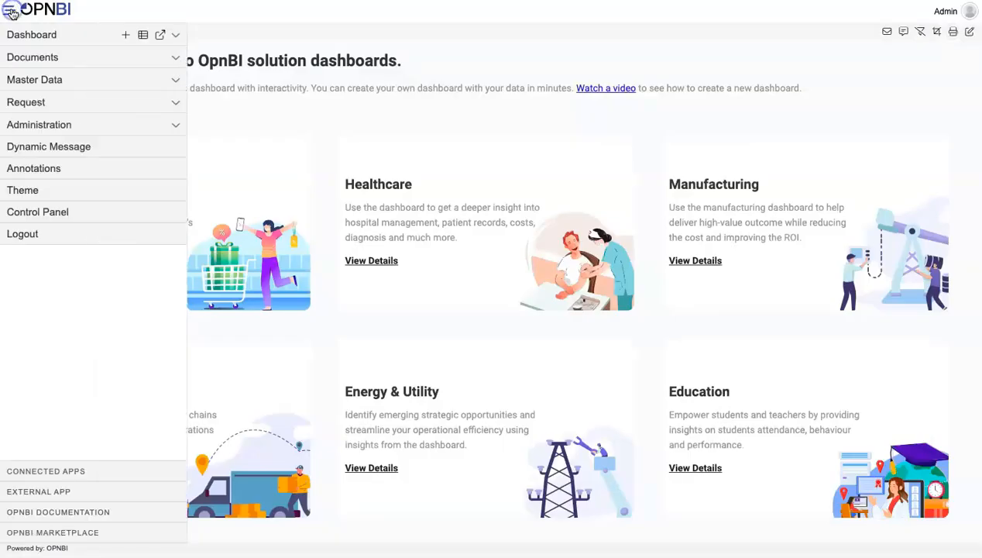
pyautogui.click(46, 82)
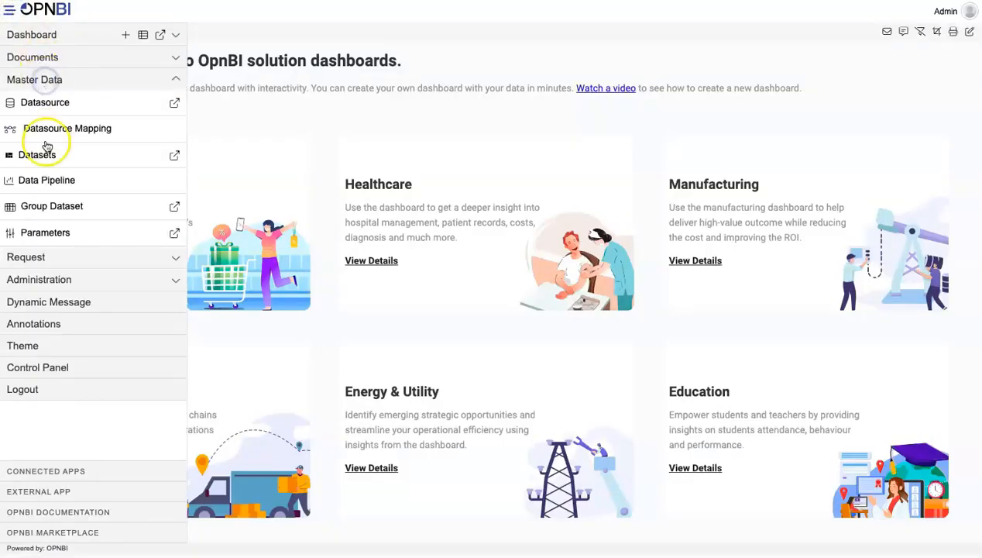
pyautogui.click(45, 154)
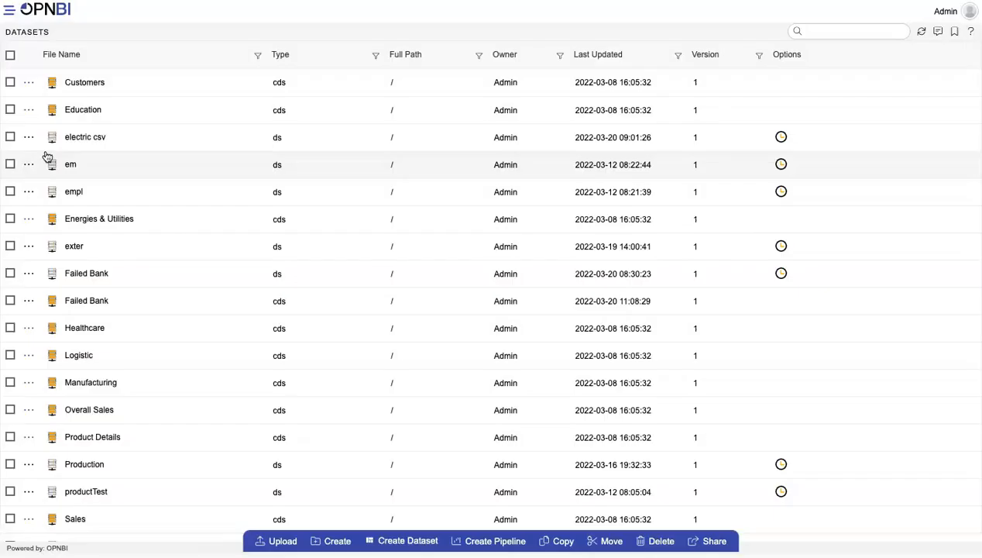
# Start creating a new dataset and name it Big Query DS
pyautogui.click(379, 541)
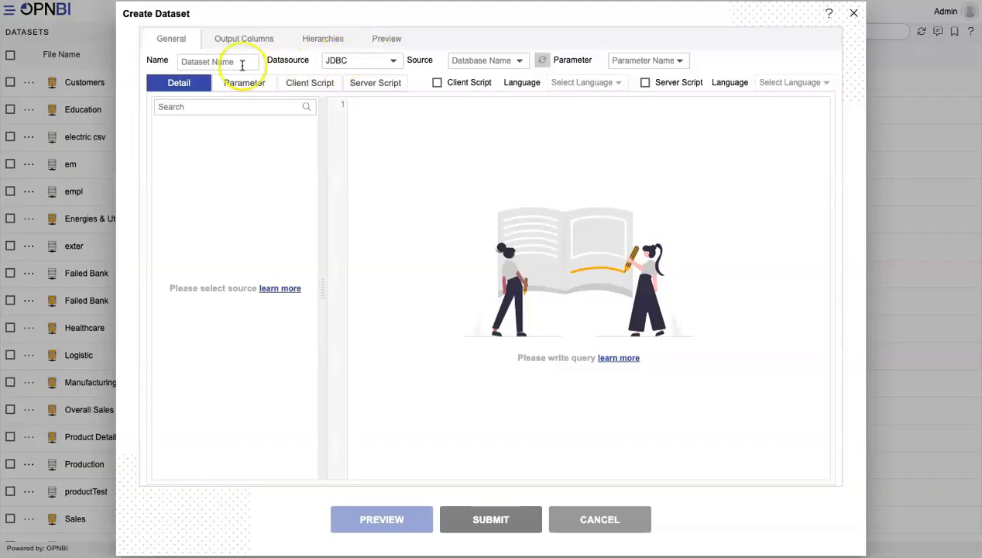
pyautogui.click(231, 63)
pyautogui.write('Big Query DS')
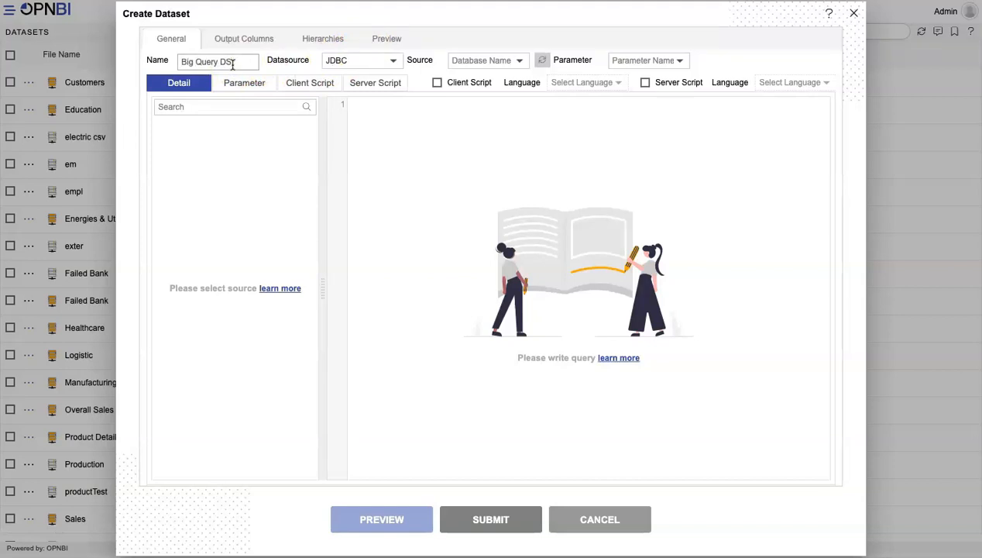
# Set the dataset's datasource to Google Big Query and its source to Big Query
pyautogui.click(362, 67)
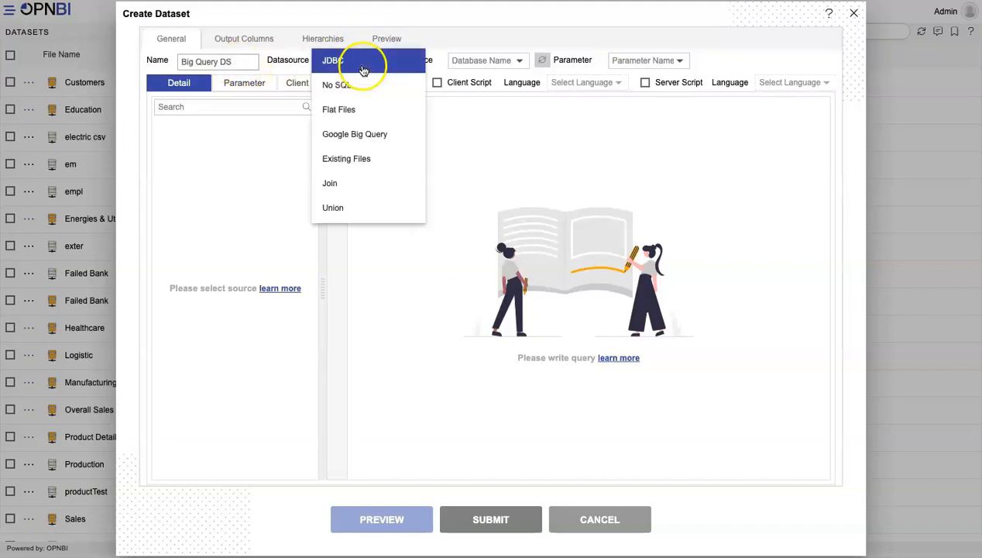
pyautogui.click(361, 136)
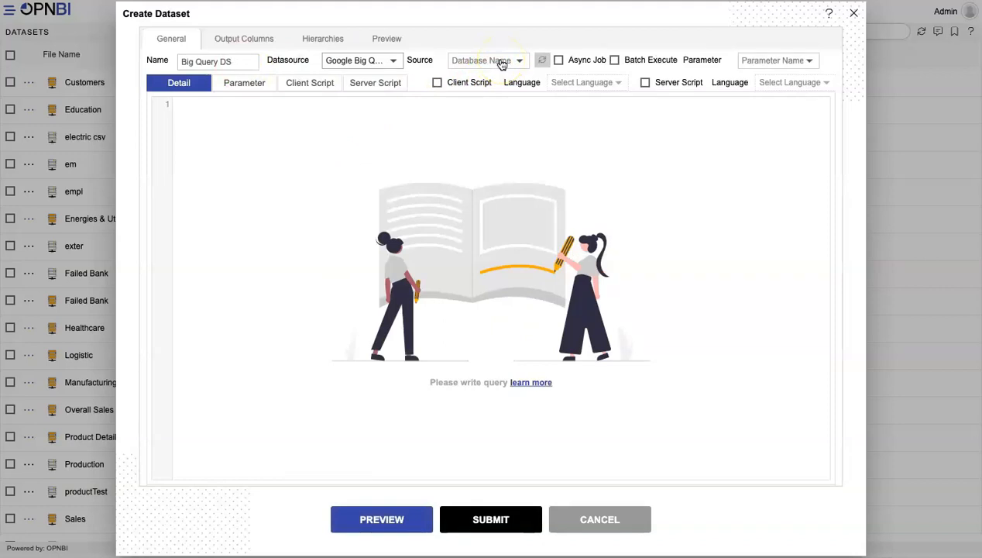
pyautogui.click(502, 64)
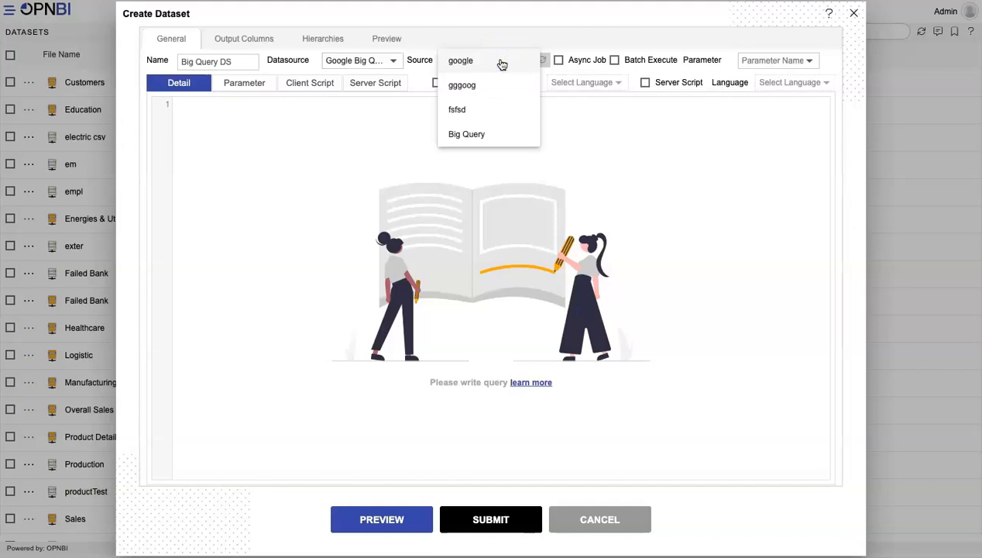
pyautogui.click(469, 134)
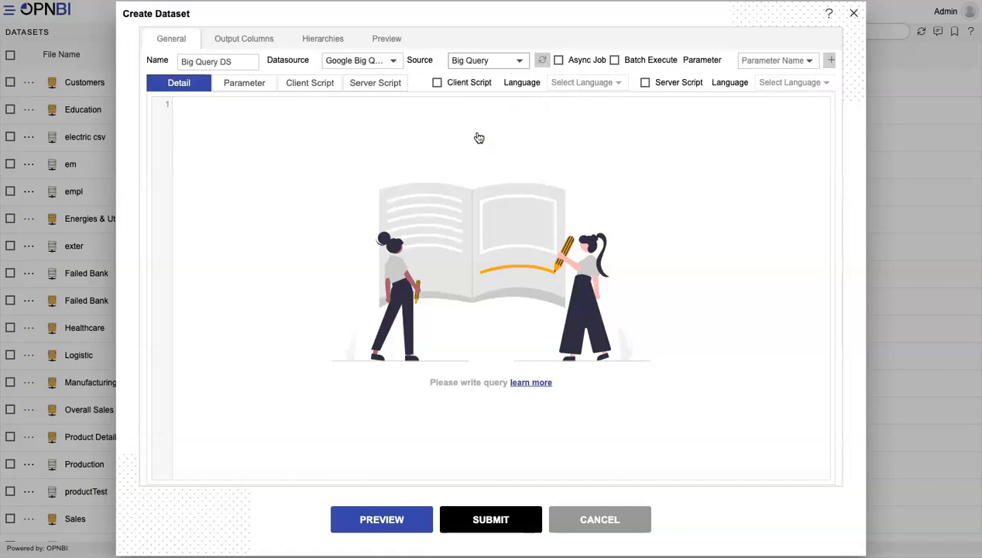
# Browse the BigQuery Standard SQL and Legacy SQL reference documentation
pyautogui.click(216, 109)
pyautogui.click(211, 107)
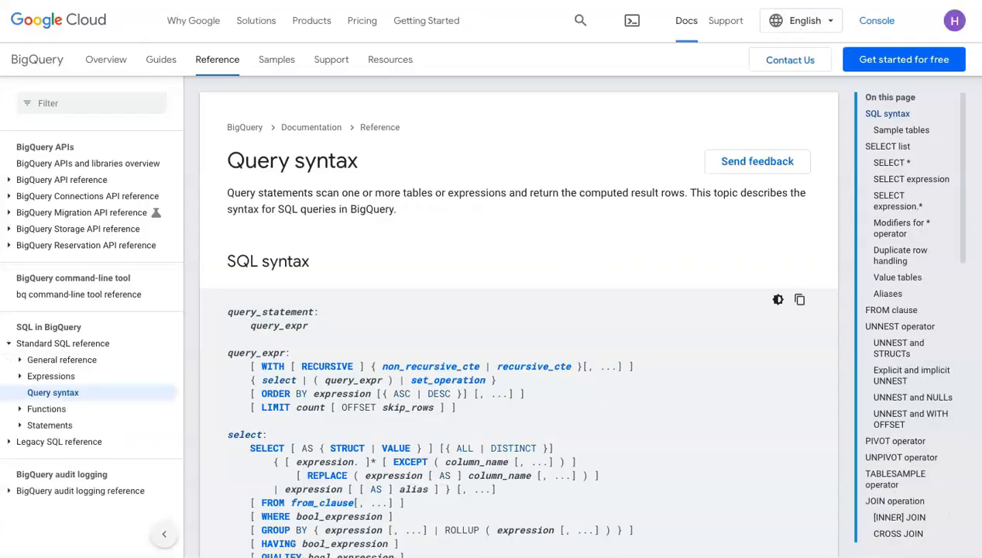
pyautogui.scroll(-1, 23, 407)
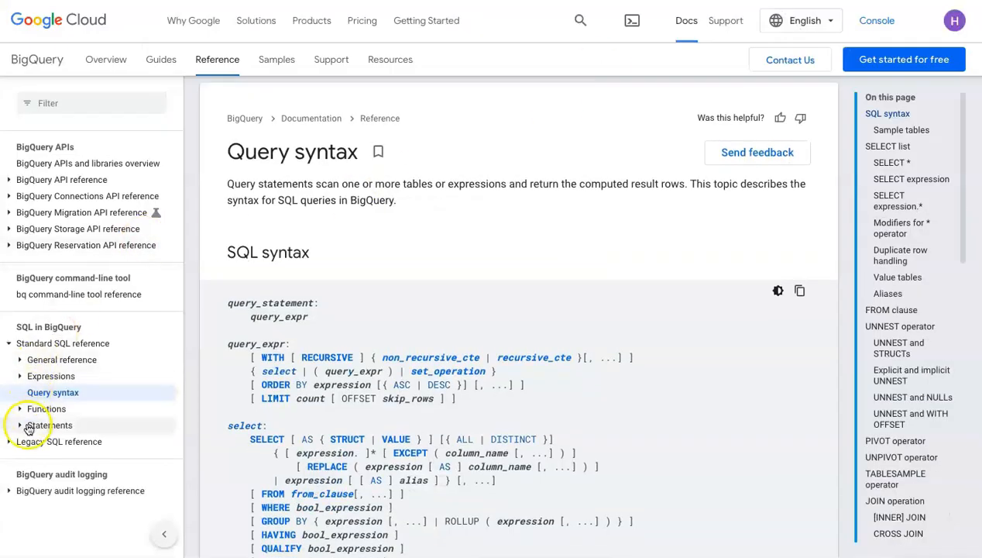
pyautogui.click(10, 344)
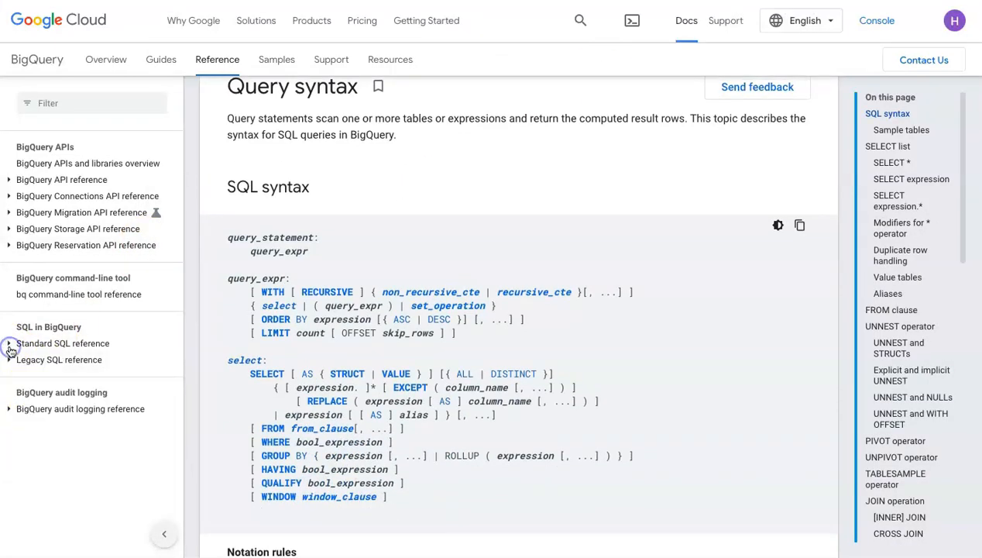
pyautogui.click(10, 361)
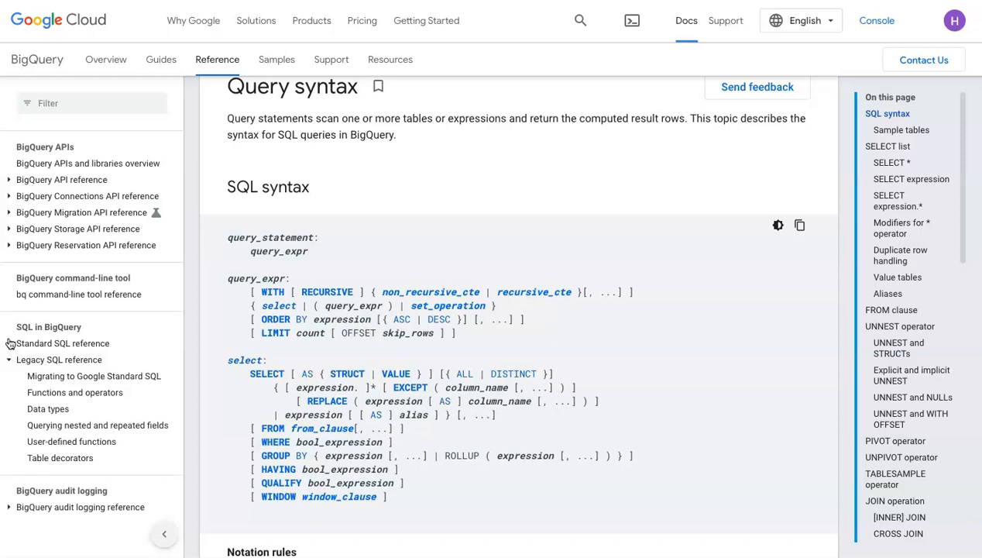
pyautogui.click(9, 343)
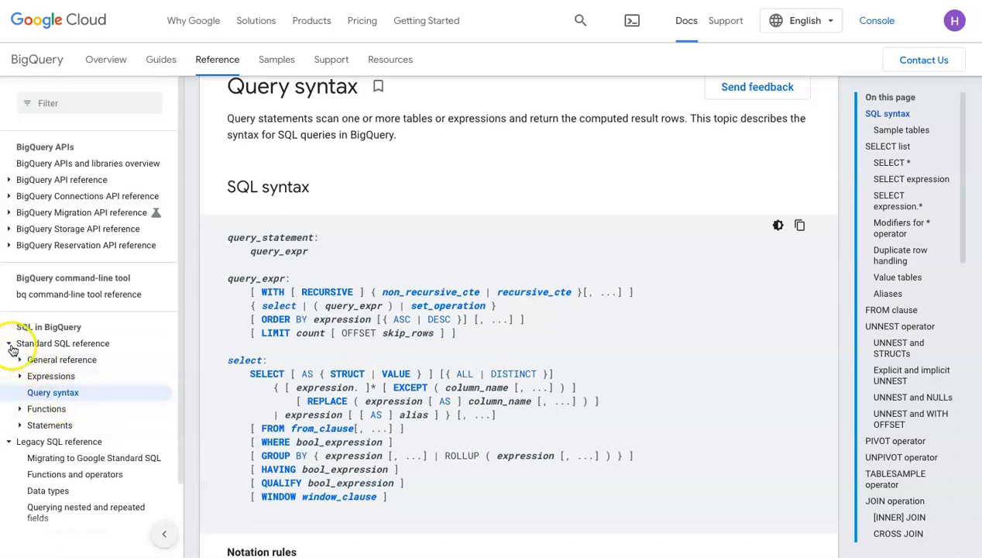
pyautogui.click(61, 362)
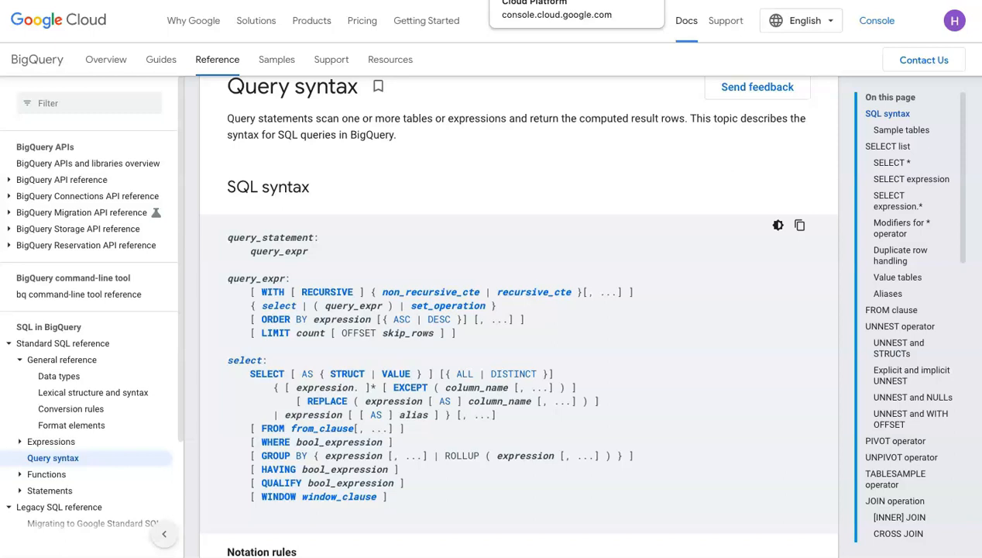
# Open the 311_service_requests table of the austin_311 dataset in bigquery-public-data in the BigQuery console
pyautogui.click(797, 16)
pyautogui.click(85, 354)
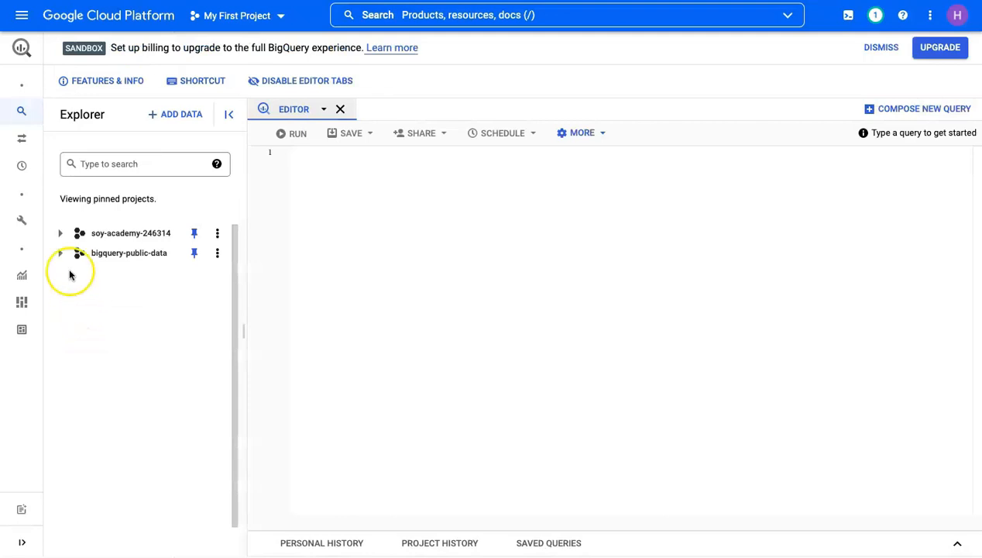
pyautogui.click(62, 255)
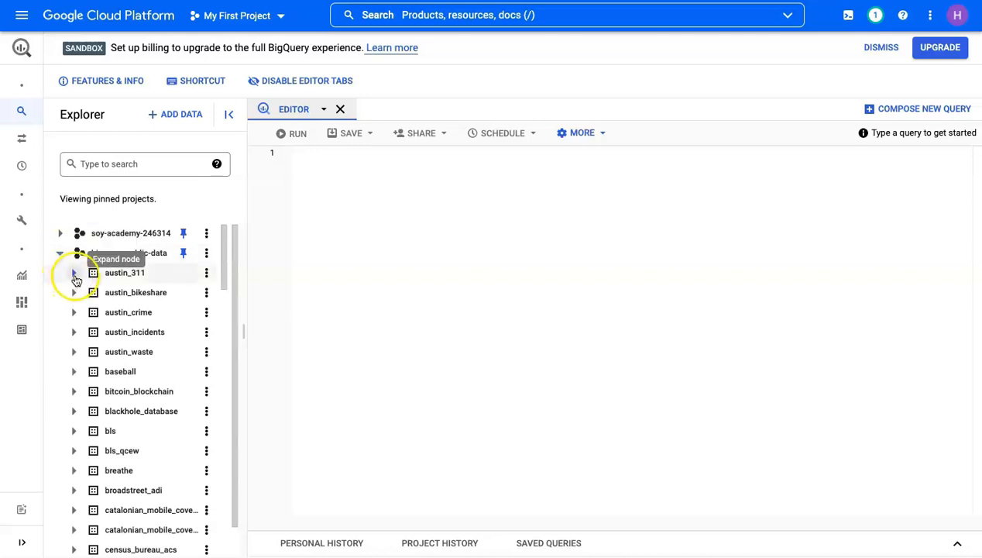
pyautogui.click(74, 273)
pyautogui.click(140, 295)
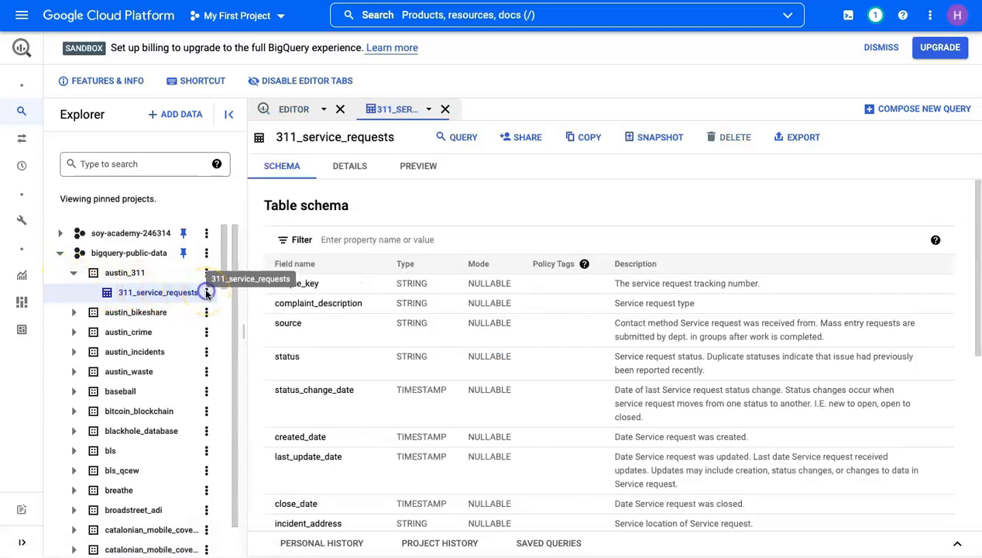
# Compose a SELECT * query with LIMIT 1000 on 311_service_requests, run it and review the results
pyautogui.click(206, 295)
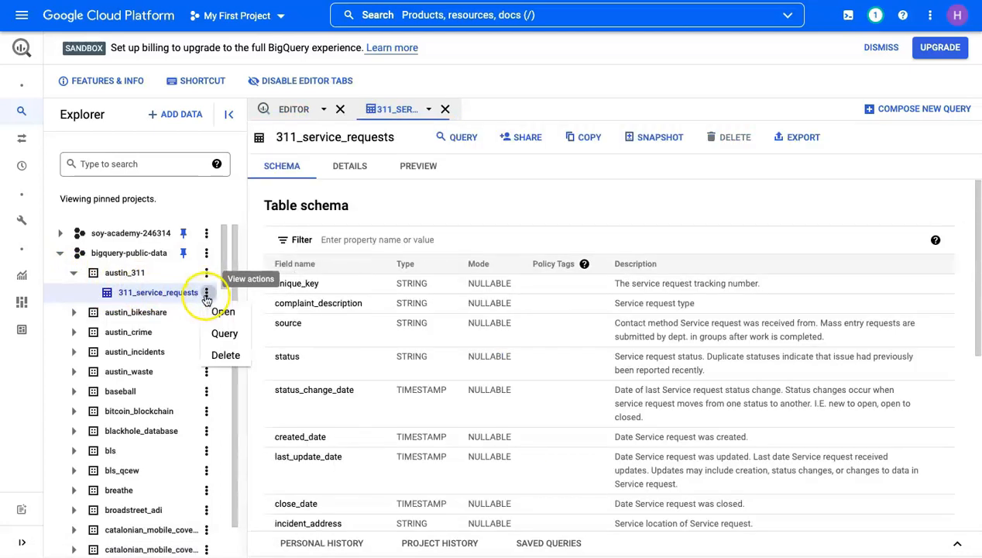
pyautogui.click(220, 334)
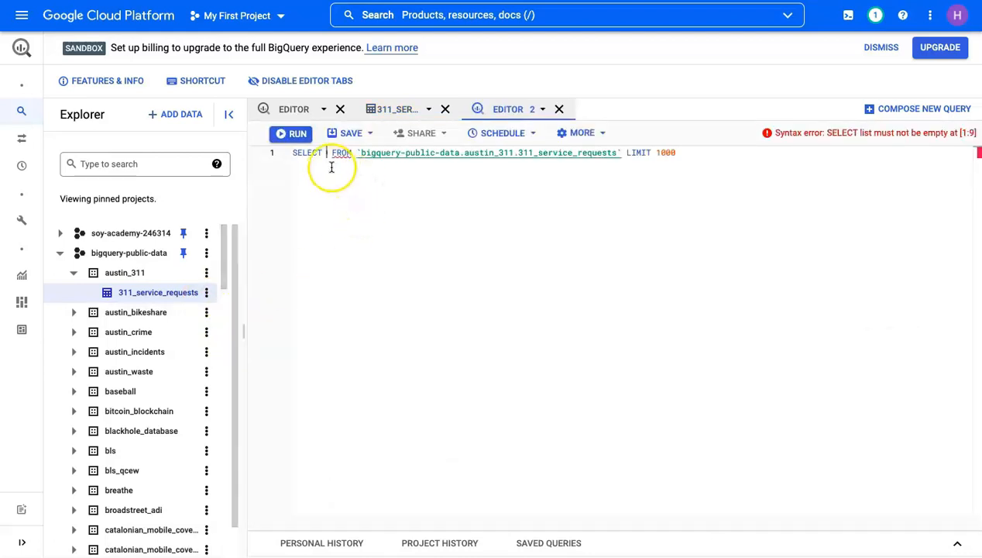
pyautogui.write('*')
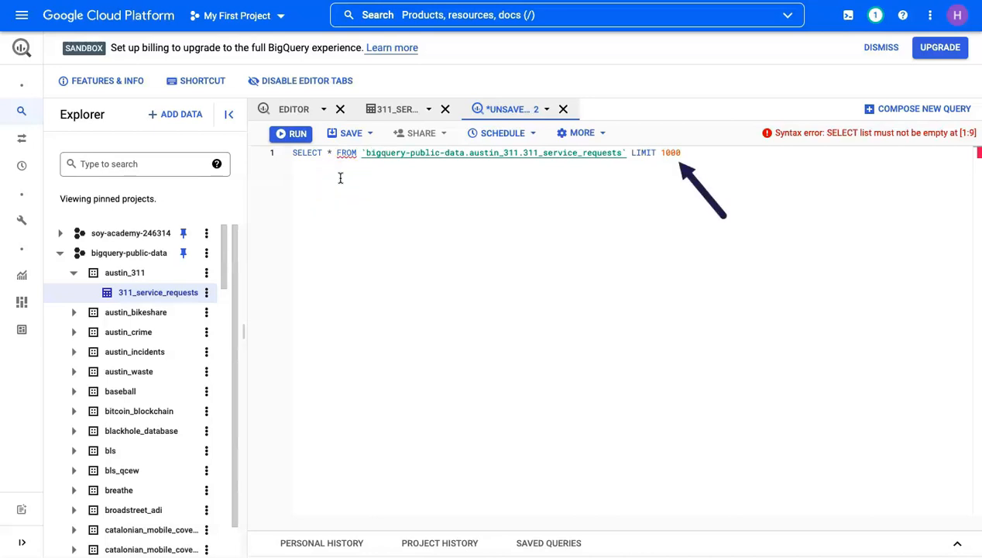
pyautogui.click(292, 134)
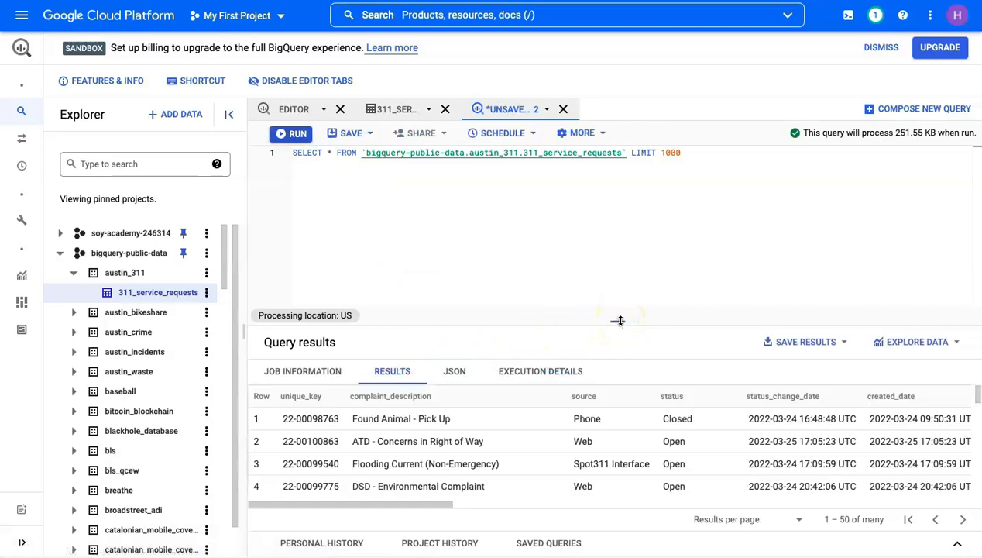
pyautogui.scroll(-2, 534, 426)
pyautogui.scroll(-8, 537, 427)
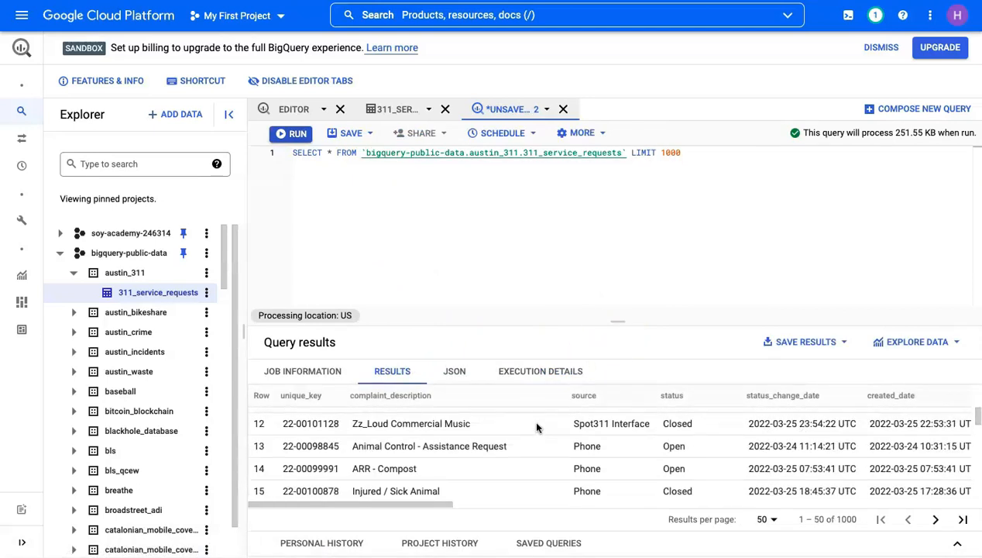
pyautogui.scroll(6, 537, 428)
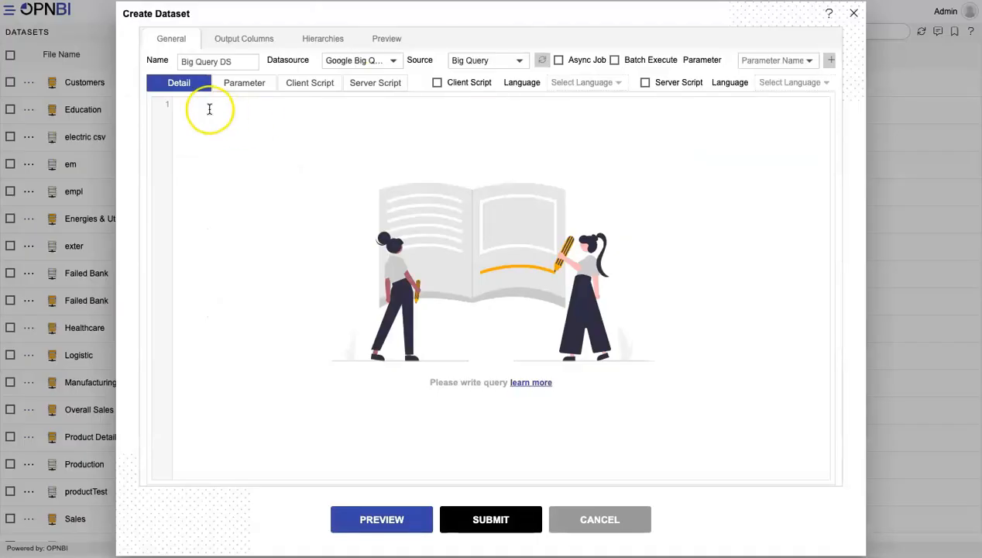
# Paste the copied BigQuery query into the dataset's query editor
pyautogui.click(209, 110)
pyautogui.click(182, 105)
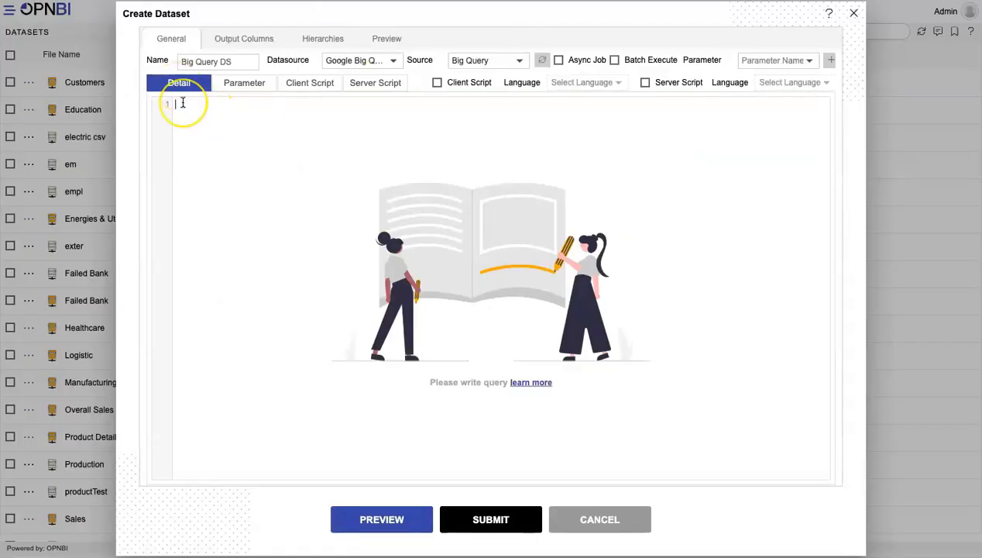
pyautogui.write('SELECT * FROM `bigquery-public-data.austin_311.311_service_requests` LIMIT 1000')
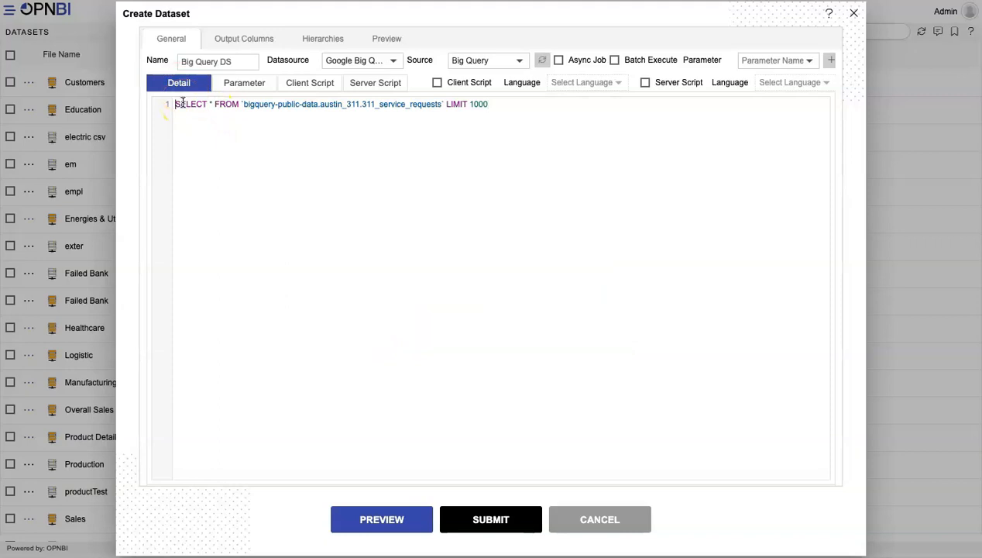
# Add a #standardSQL line above the pasted query
pyautogui.press('Return')
pyautogui.write('#')
pyautogui.click(182, 103)
pyautogui.write('standar')
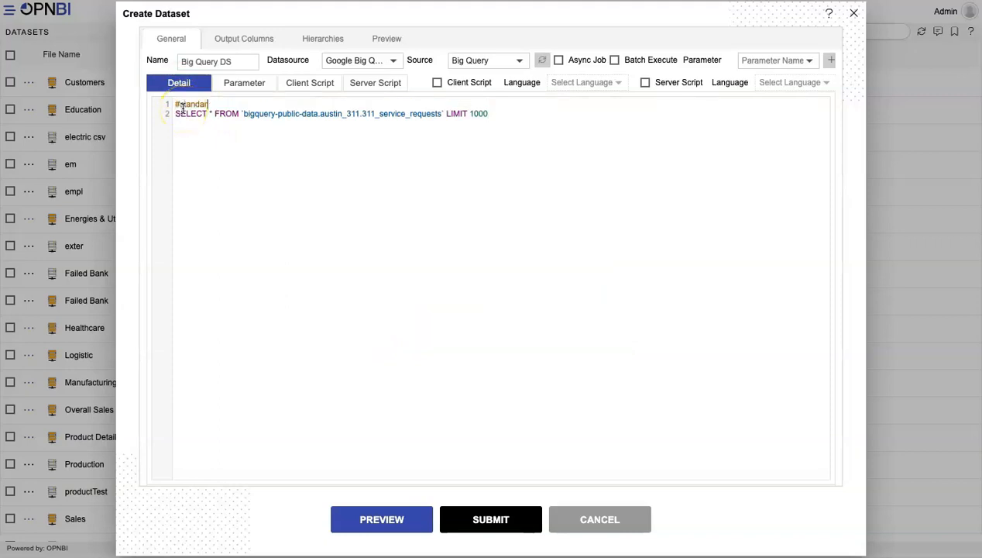
pyautogui.write('dSQL')
# Check the dataset's output columns and preview data, and submit the Big Query DS dataset
pyautogui.click(246, 40)
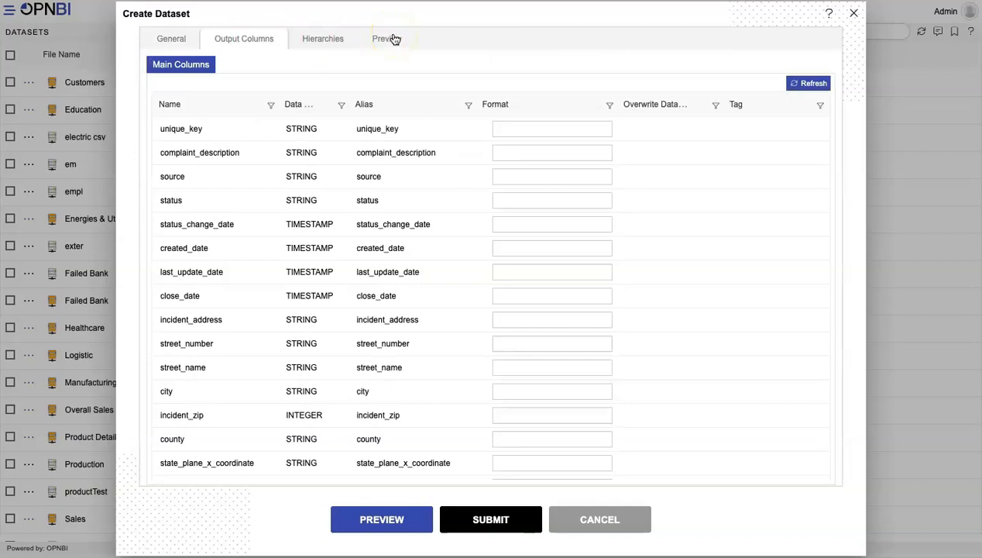
pyautogui.click(395, 38)
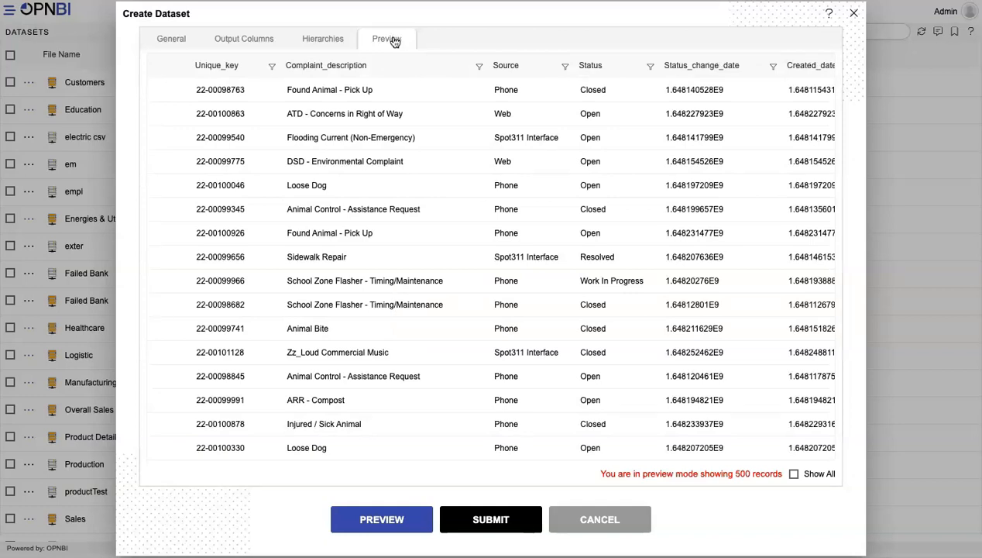
pyautogui.click(488, 514)
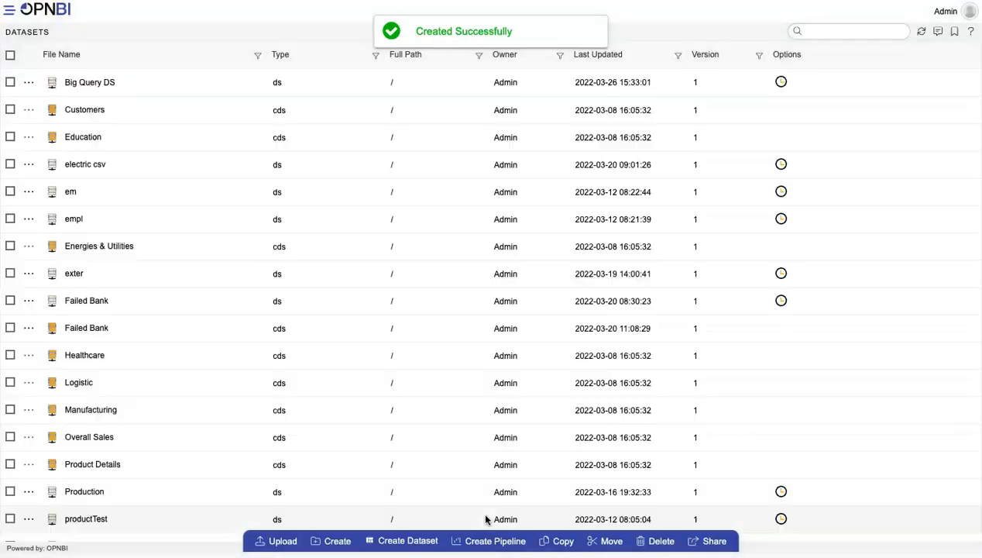
# Search the datasets list for big
pyautogui.click(864, 31)
pyautogui.write('big')
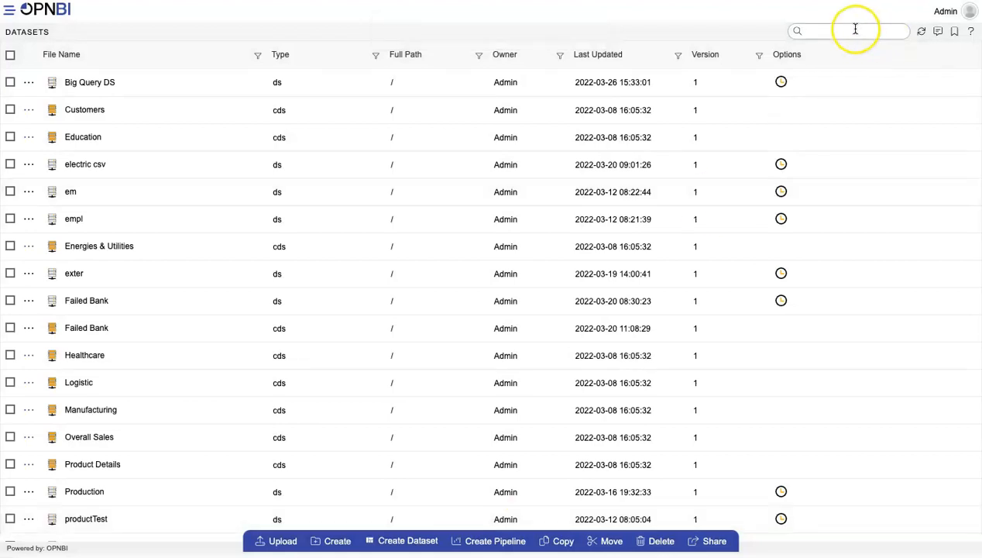